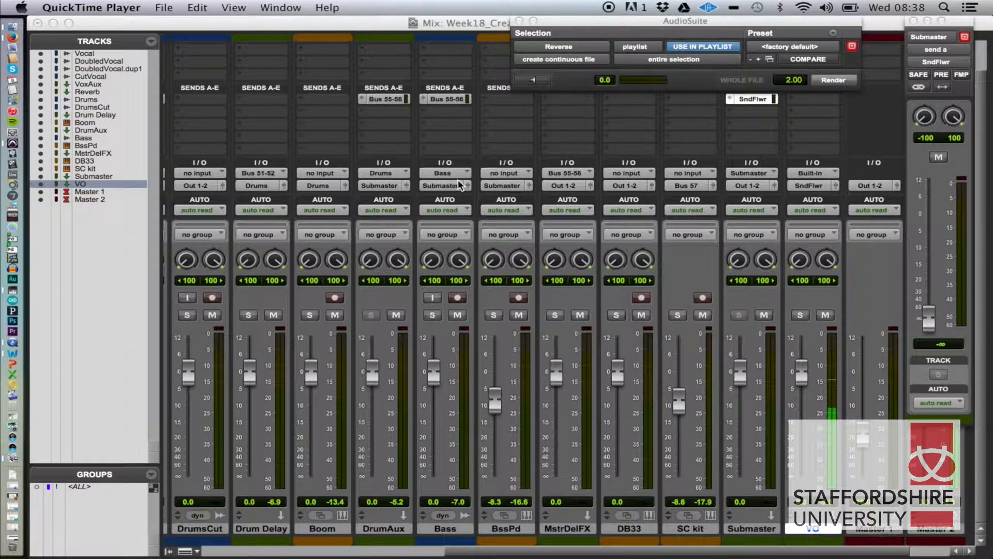
Switch from the Pro Tools mixer to Audio MIDI Setup via the application switcher.
key("super+Tab")
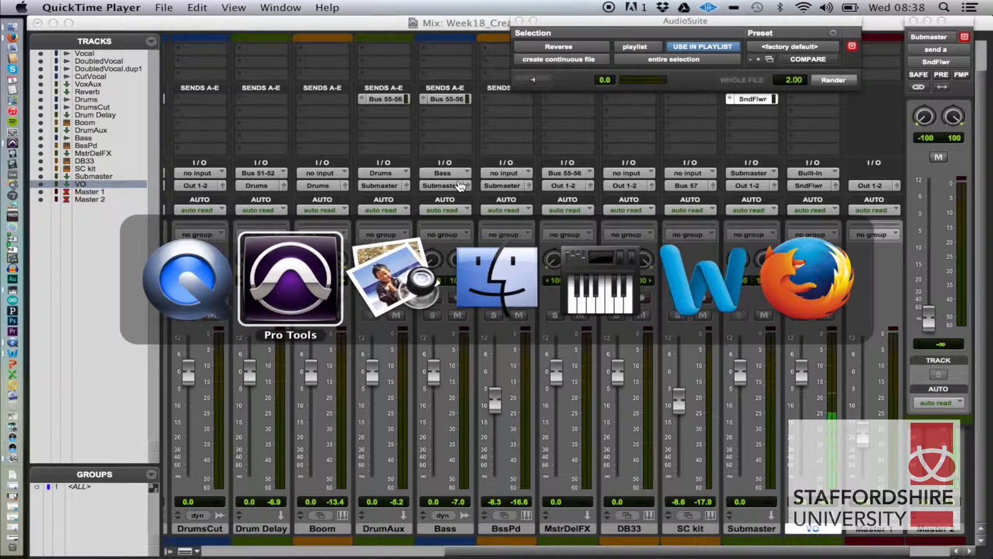
key("Tab")
key("Tab")
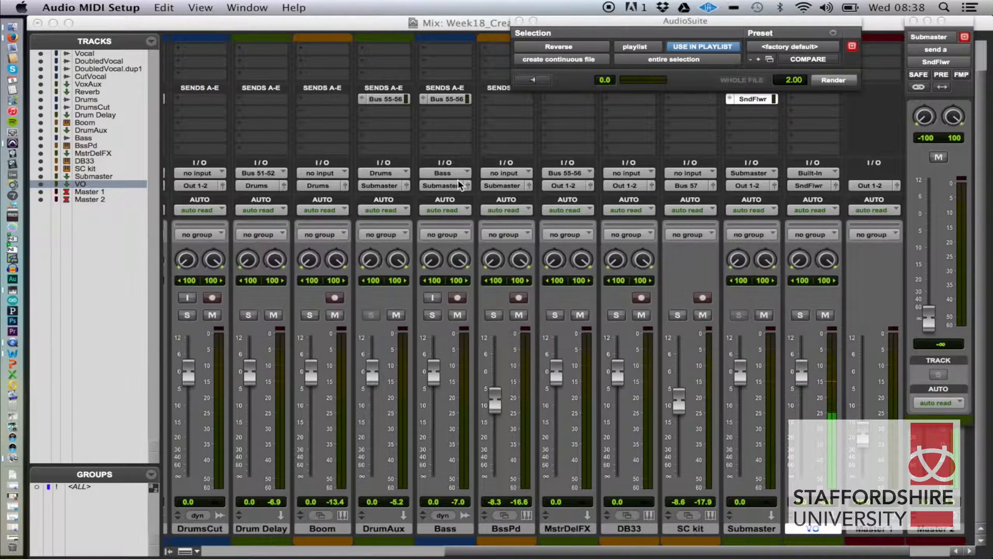
Show the Soundflower (2ch) subdevice of Pro Tools Aggregate I/O at 48000.0 Hz.
left_click(14, 543)
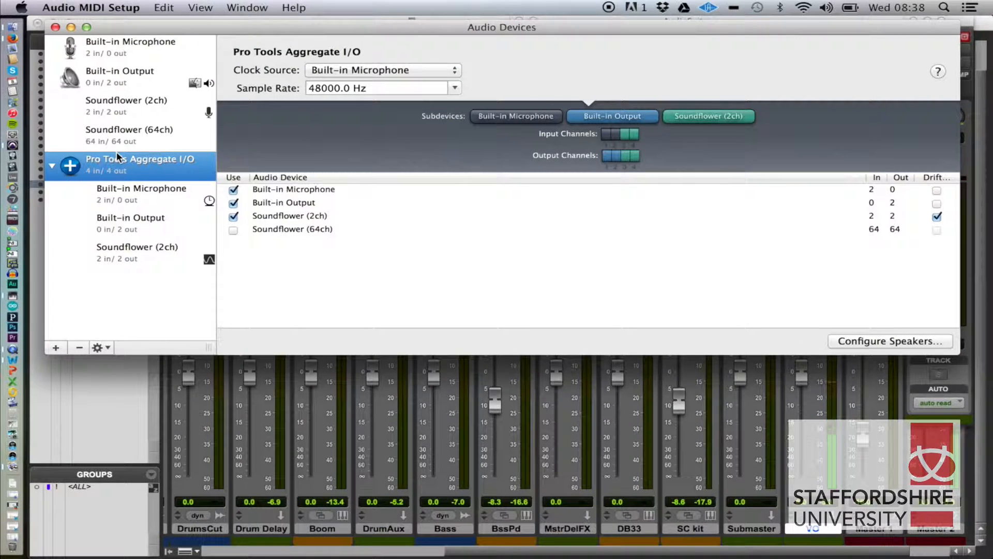
left_click(123, 248)
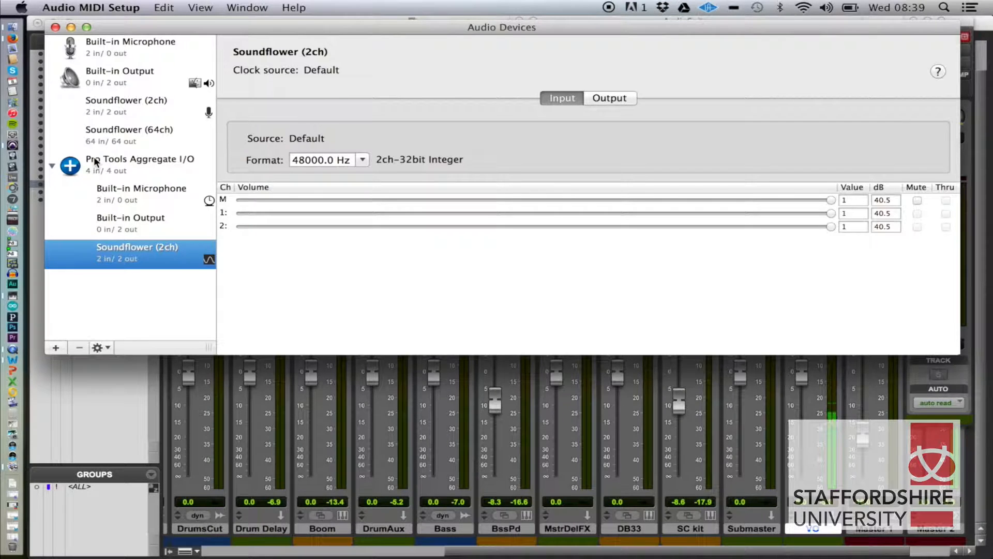
Show Pro Tools Aggregate I/O combining Built-in Microphone, Built-in Output and Soundflower (2ch).
left_click(124, 165)
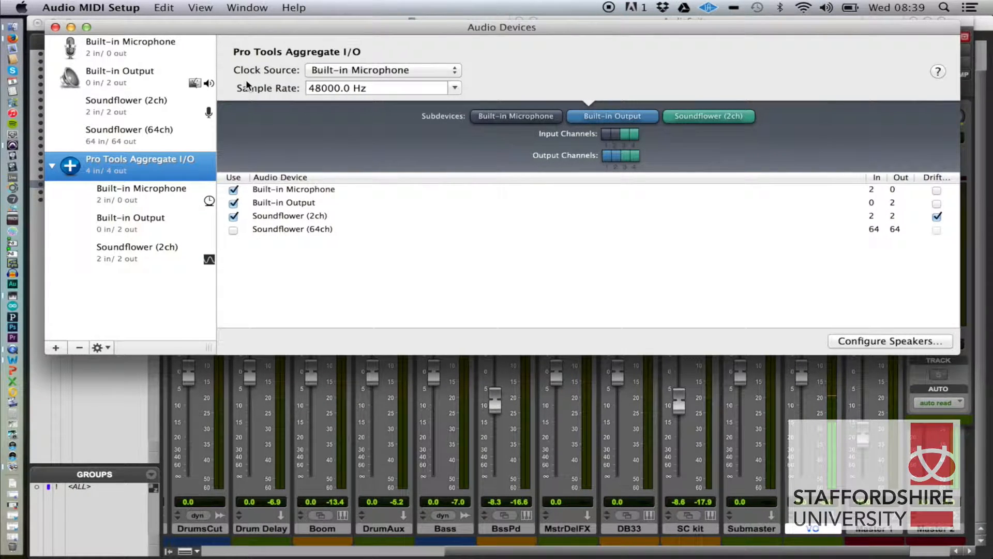
key("super+Tab")
key("super+Tab")
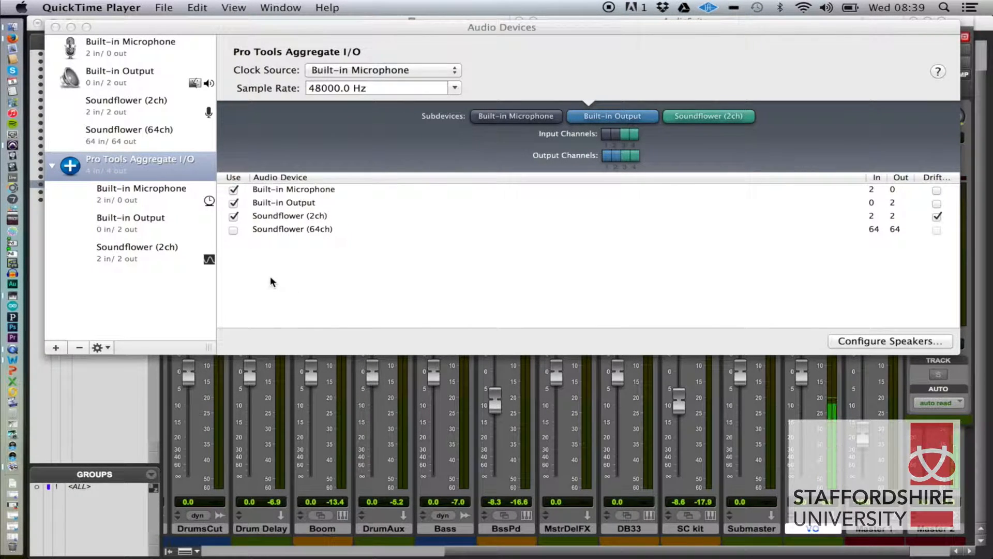
key("super+Tab")
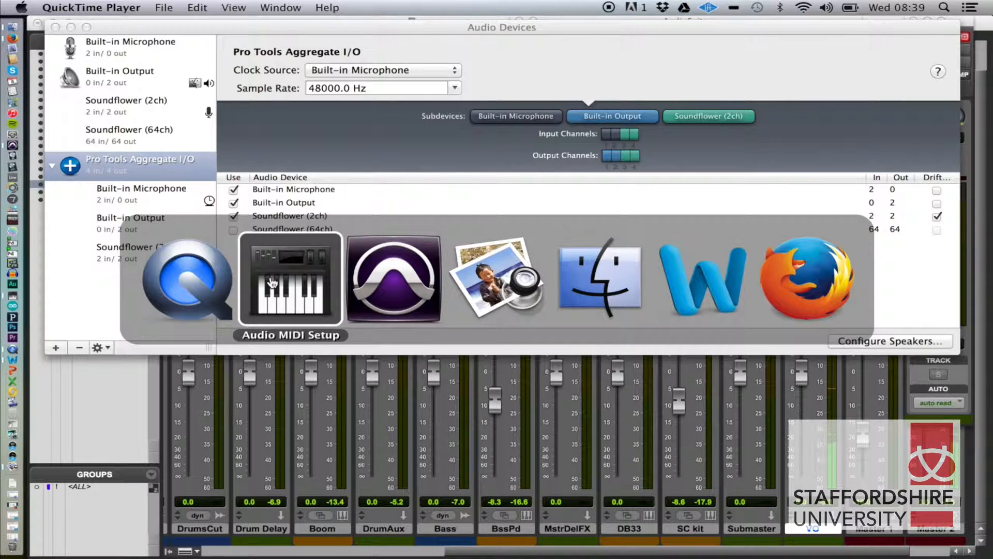
Leave QuickTime's screen recording on the Soundflower (2ch) microphone and return to the Pro Tools mixer.
key("Tab")
key("Tab")
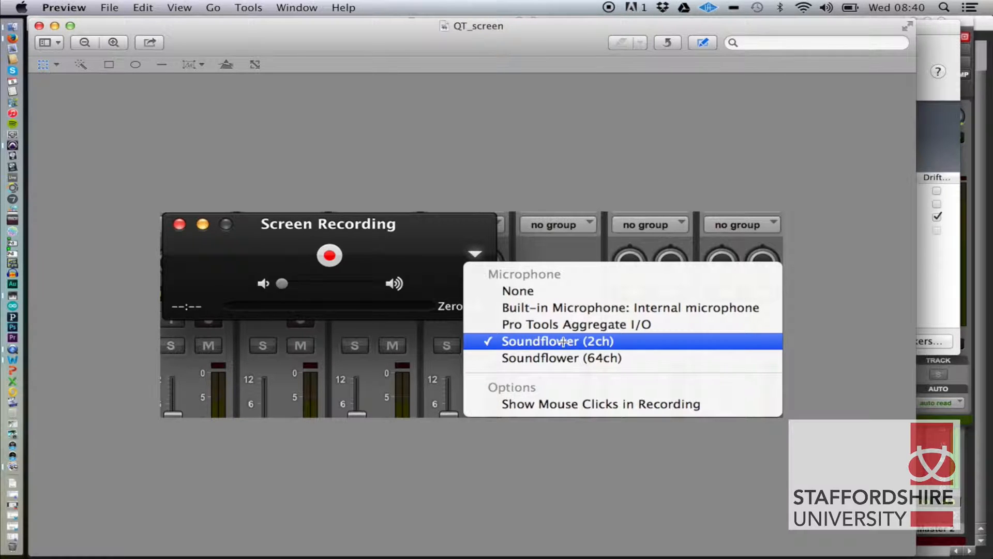
key("super+Tab")
key("Tab")
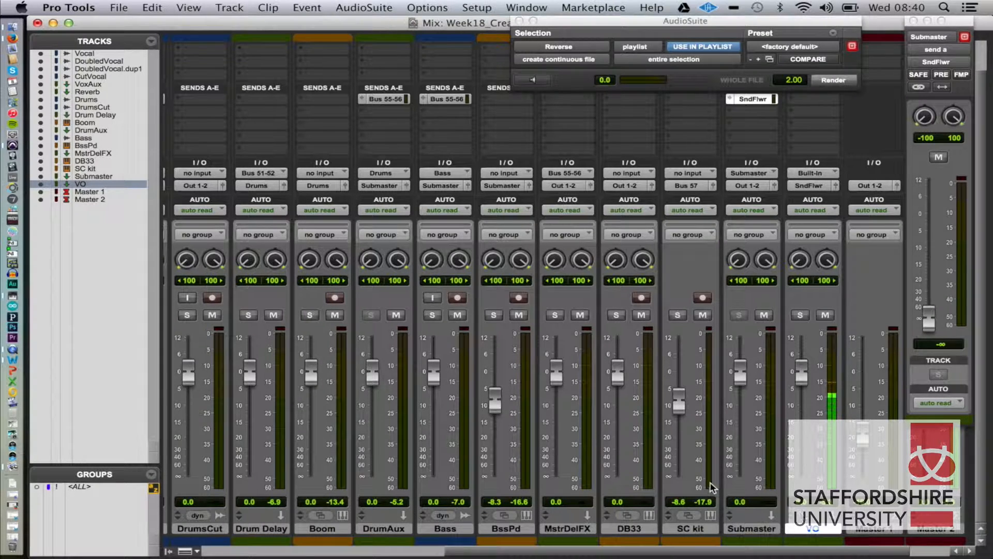
left_click_drag(769, 555, 782, 554)
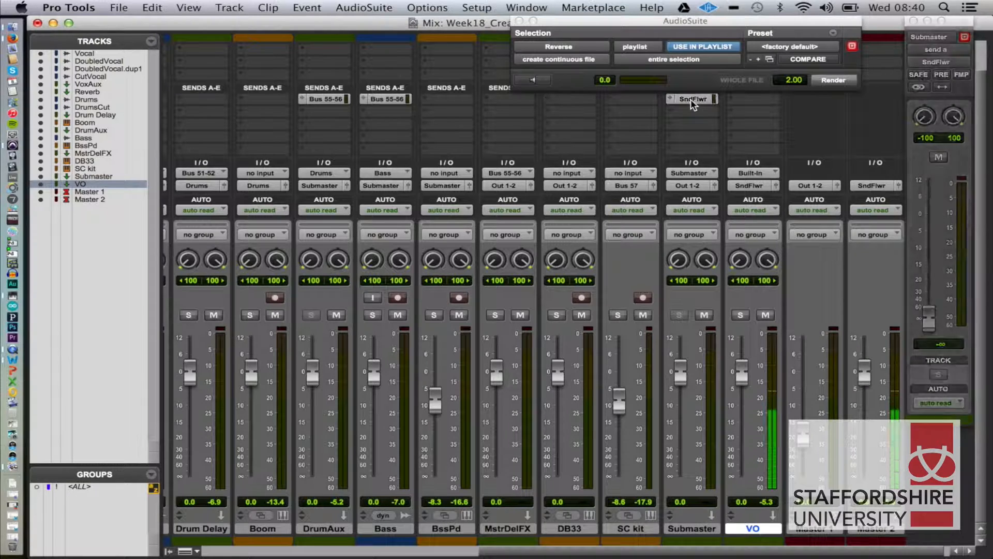
Set the Submaster send to Soundflower to 0.0 dB and bring up the application switcher.
left_click(930, 317, "alt")
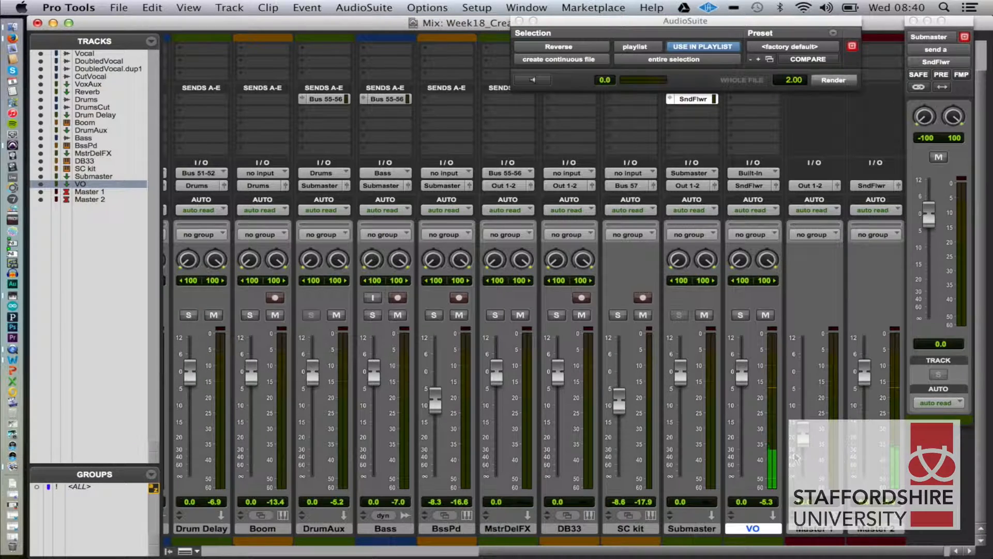
key("super+Tab")
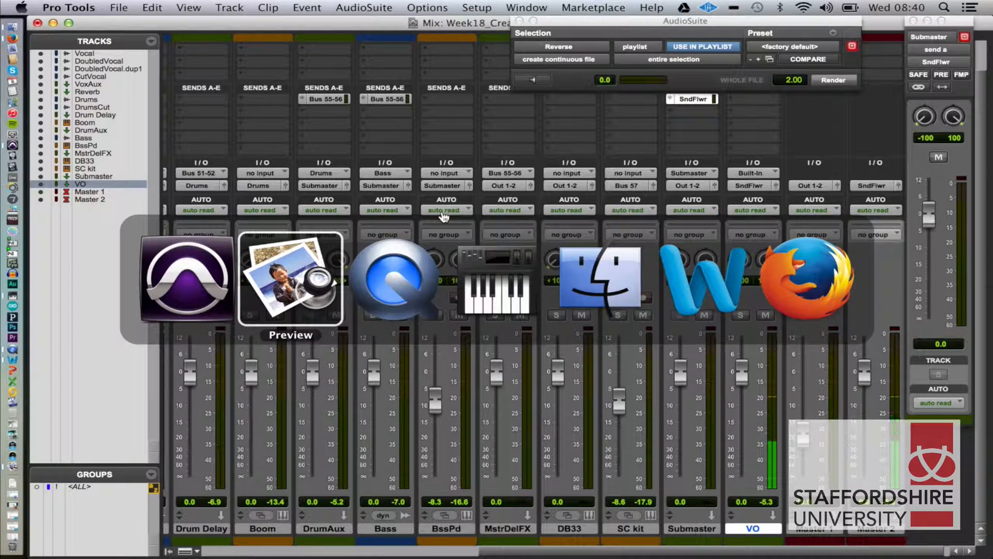
Switch to the Edit window and play the session from bar 1.
key("Escape")
key("super+equal")
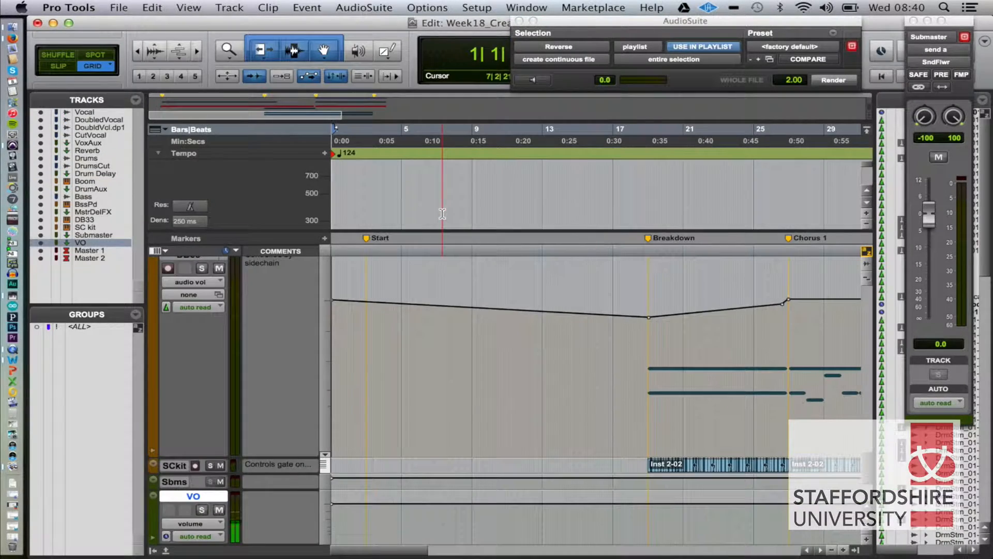
key("Return")
key("space")
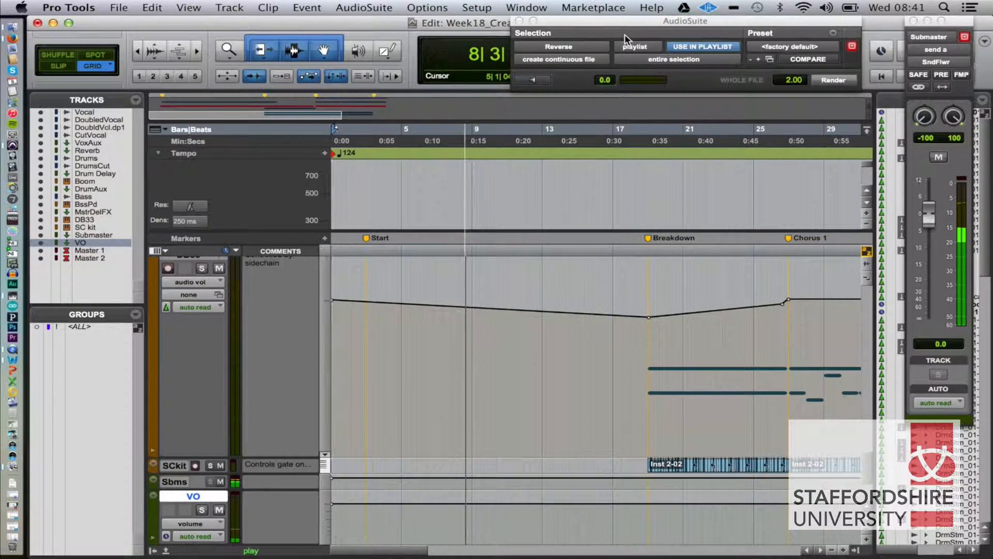
Stop playback and choose QuickTime Player to come forward.
key("space")
key("super+Tab")
key("super+Tab")
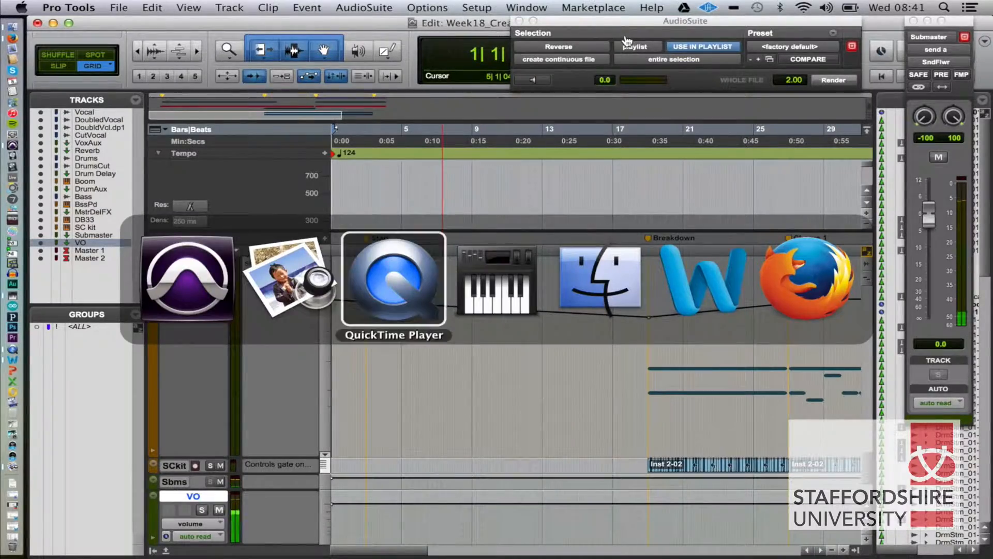